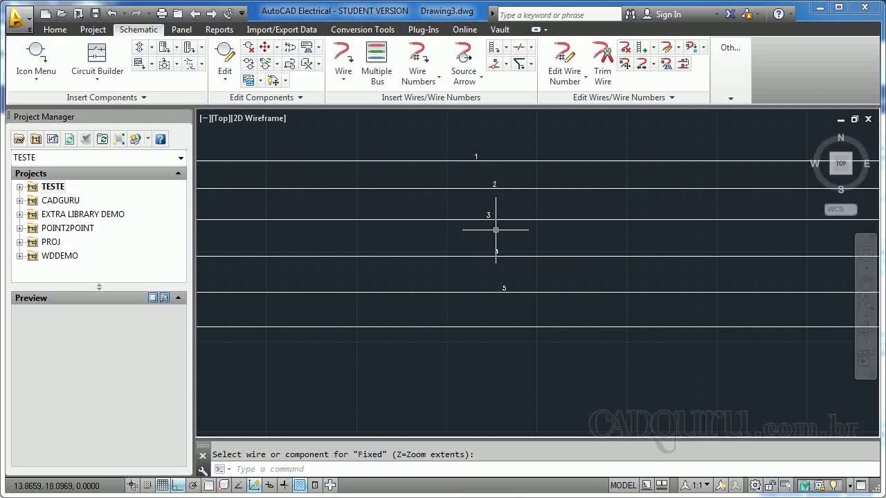
Draw a horizontal wire across most of the sheet's width near its upper edge.
type("z")
key("Return")
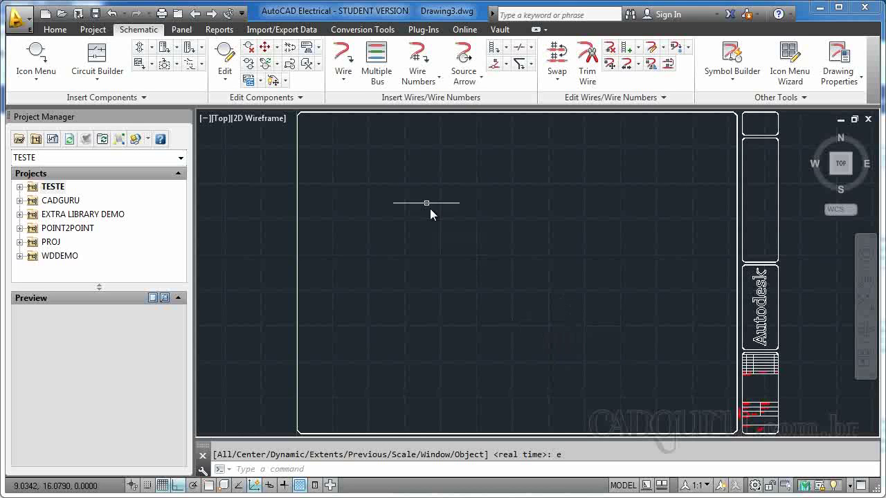
left_click(344, 55)
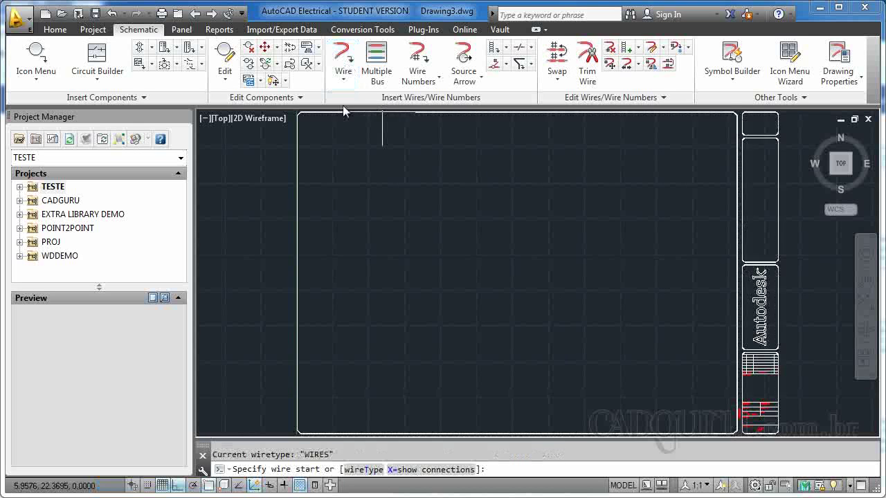
left_click(330, 147)
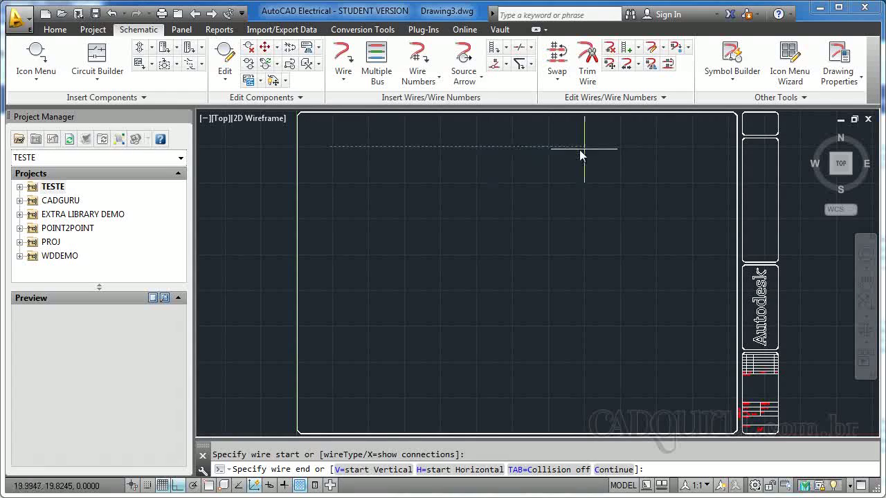
left_click(692, 147)
key("Escape")
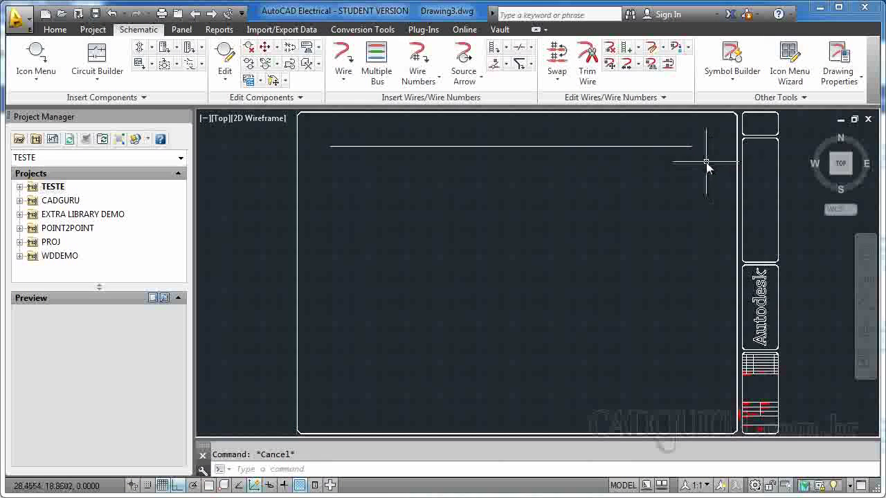
Copy the horizontal wire five times below the original to form six parallel wires.
type("co")
key("Return")
left_click(603, 125)
left_click(577, 162)
key("Return")
left_click(582, 187)
left_click(579, 197)
left_click(578, 208)
left_click(574, 234)
left_click(566, 255)
key("Escape")
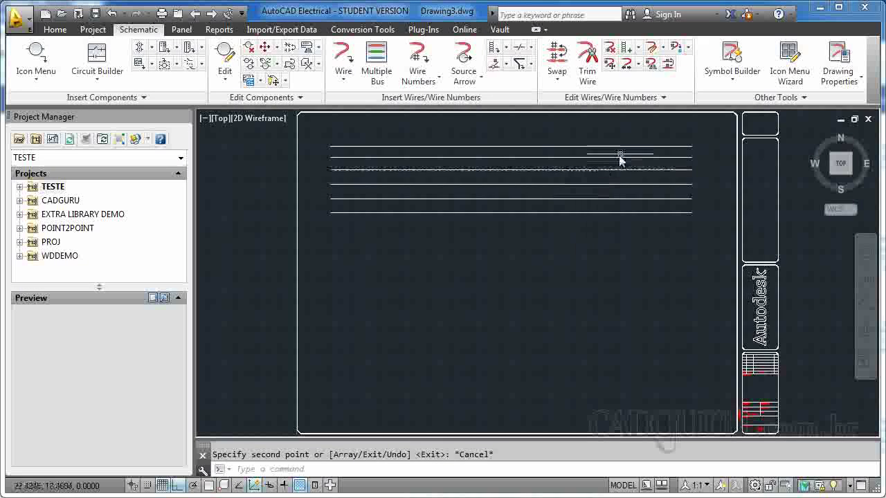
Assign the fixed wire number 0 to the uppermost wire with Edit Wire Number.
left_click(557, 78)
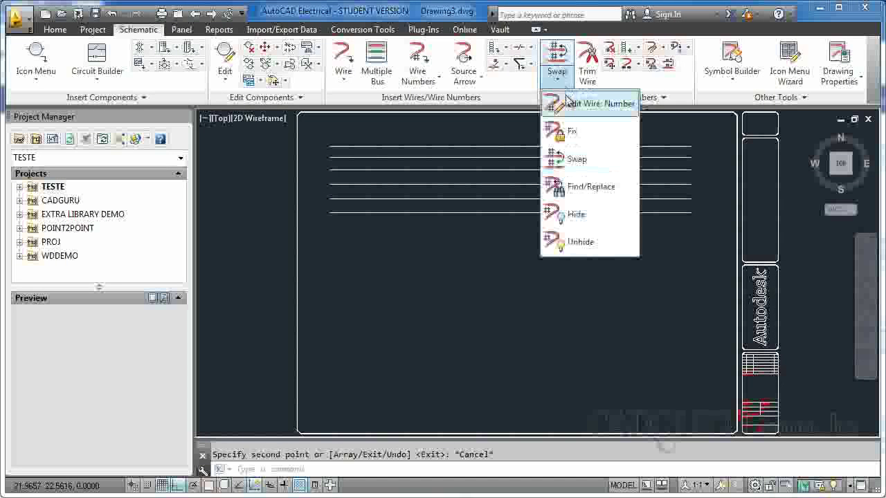
left_click(571, 111)
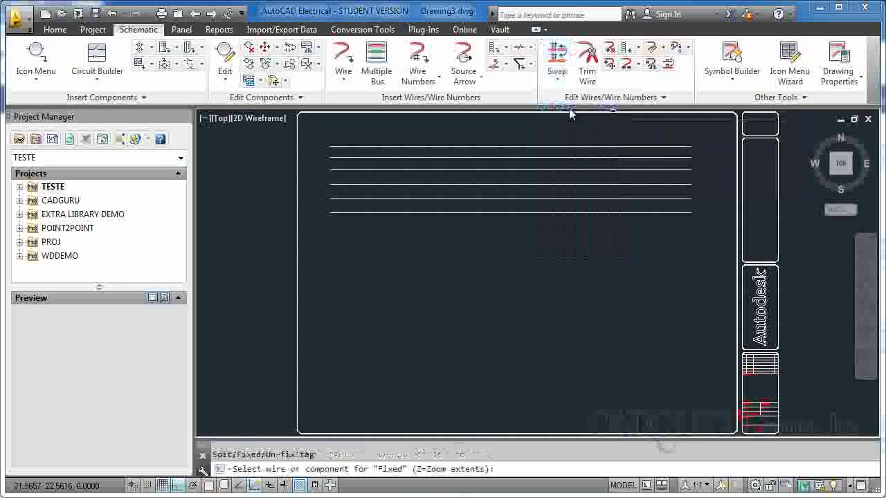
left_click(480, 147)
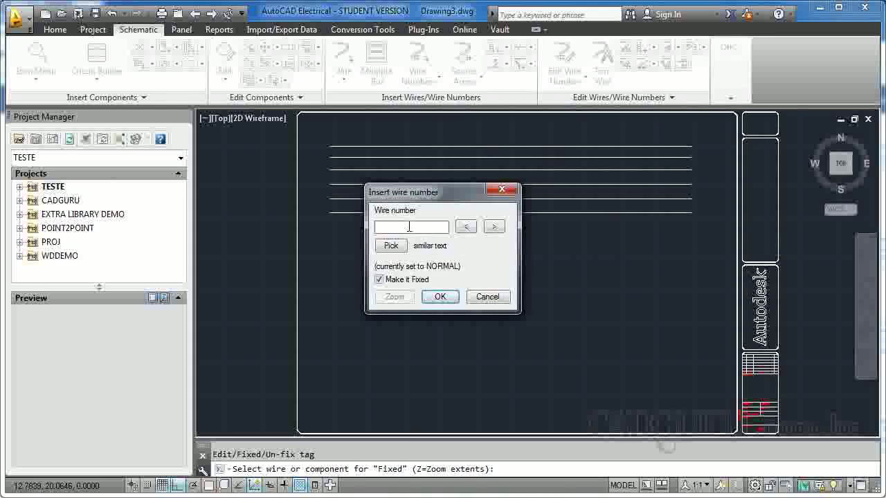
left_click(495, 228)
left_click(466, 228)
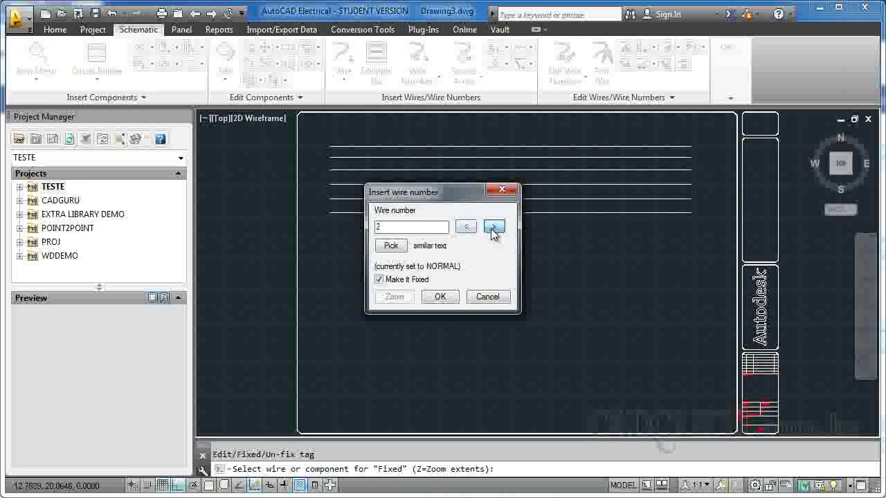
left_click(469, 229)
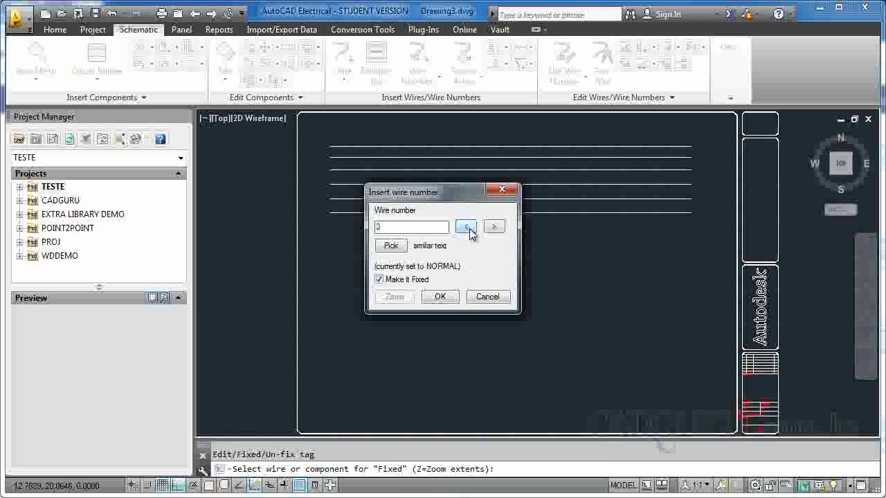
left_click(441, 297)
scroll(481, 147, "up", 6)
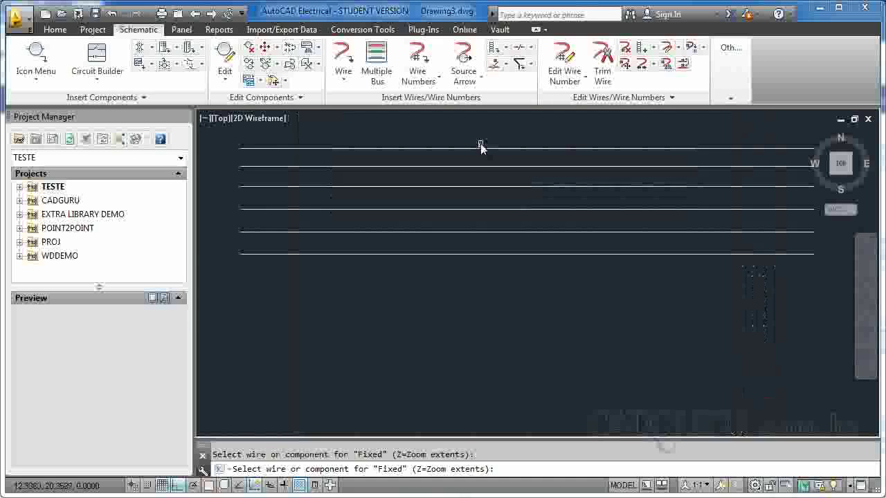
scroll(484, 152, "down", 4)
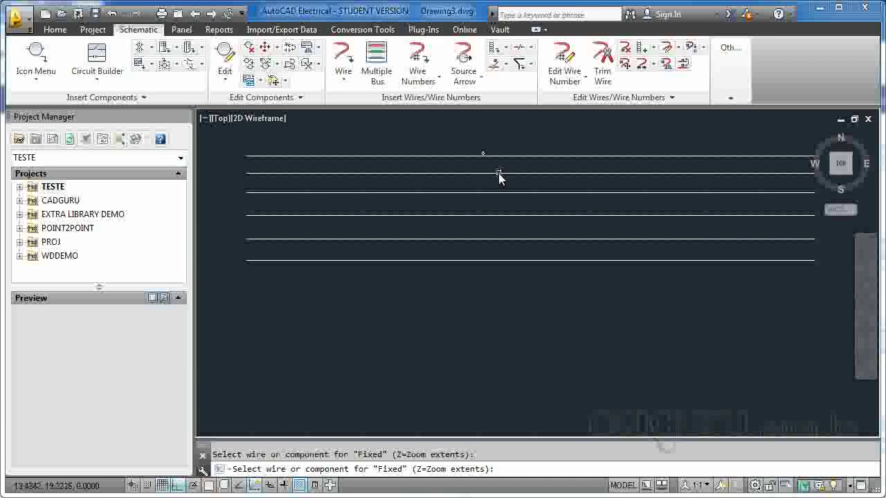
Assign fixed wire numbers 1, 2 and 3 to the second, third and fourth wires.
left_click(499, 178)
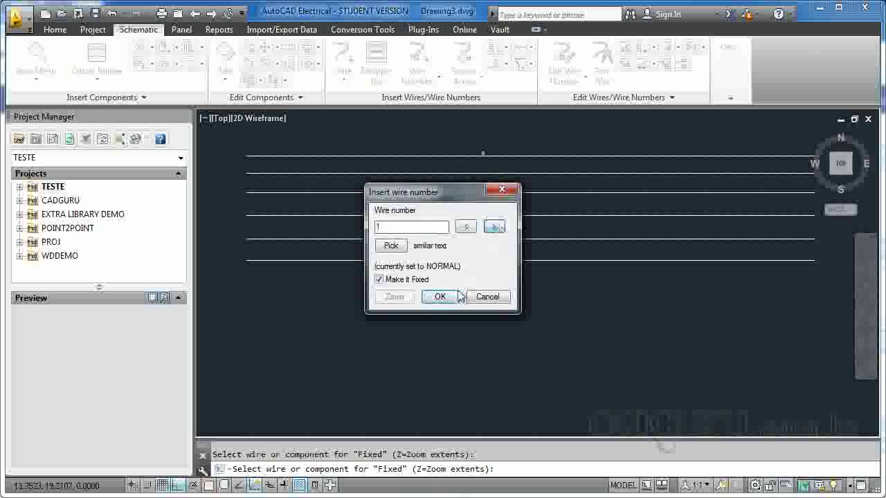
left_click(460, 296)
left_click(500, 194)
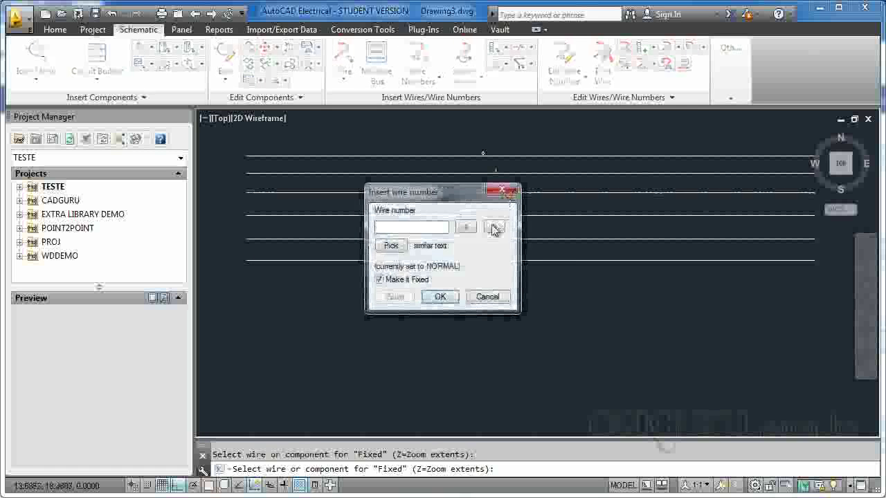
left_click(441, 296)
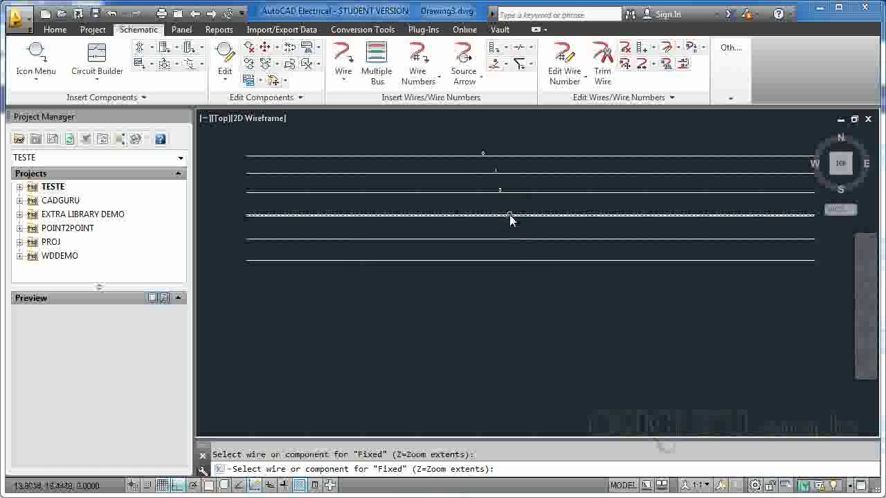
left_click(509, 222)
left_click(493, 227)
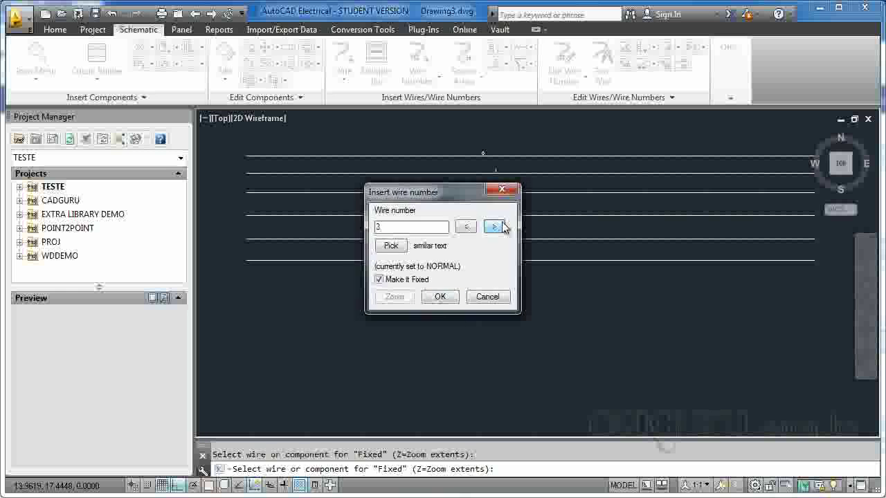
left_click(436, 299)
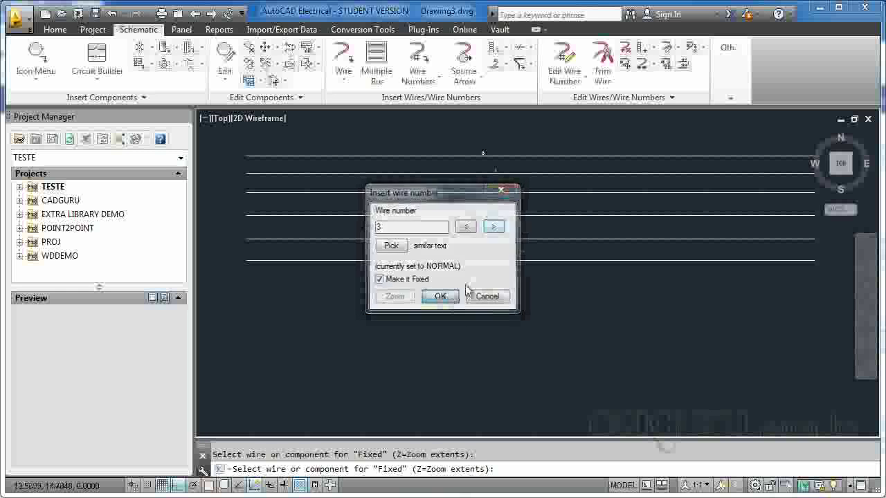
Assign fixed wire numbers 4 and 5 to the fifth and sixth wires, and end the command.
left_click(560, 62)
left_click(521, 240)
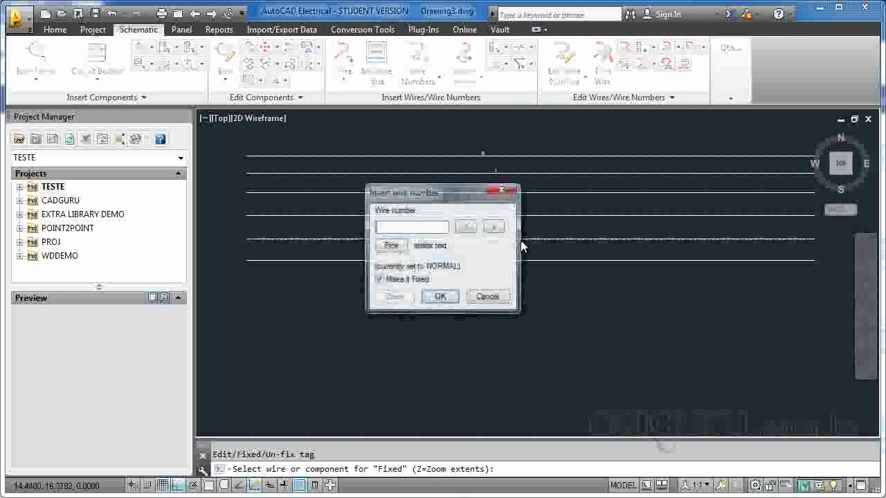
left_click(494, 227)
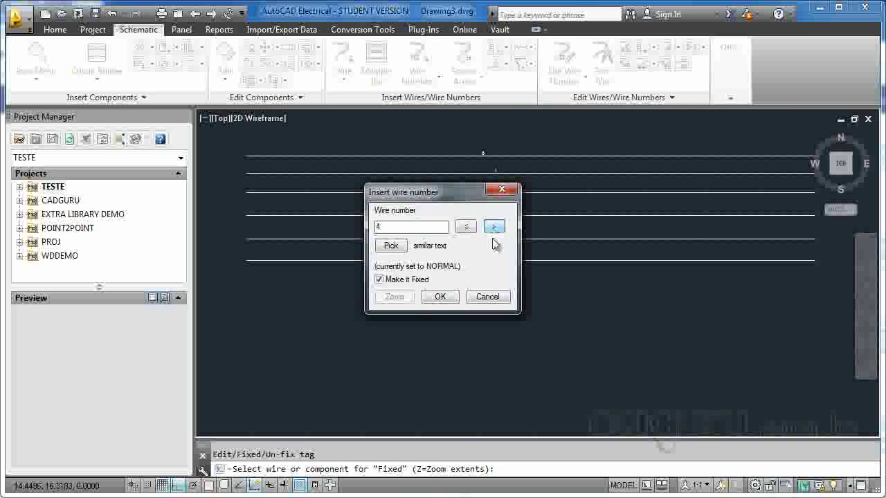
left_click(440, 296)
left_click(525, 261)
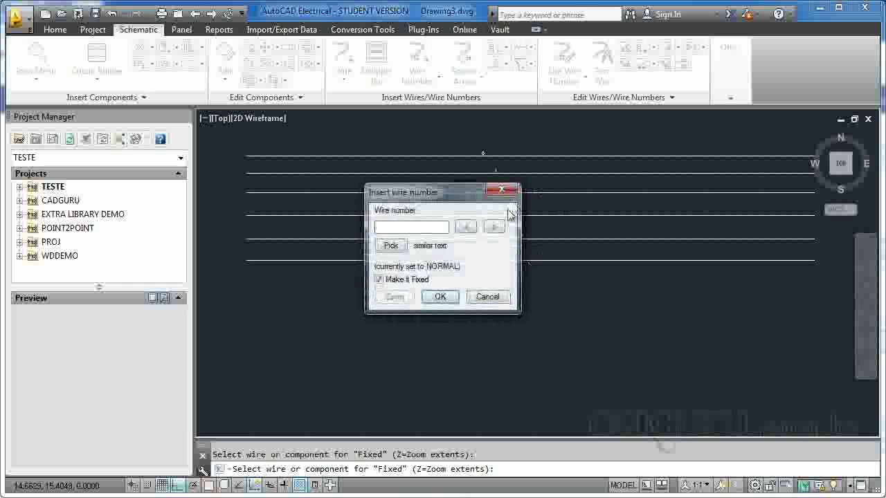
left_click(495, 227)
left_click(494, 227)
left_click(440, 297)
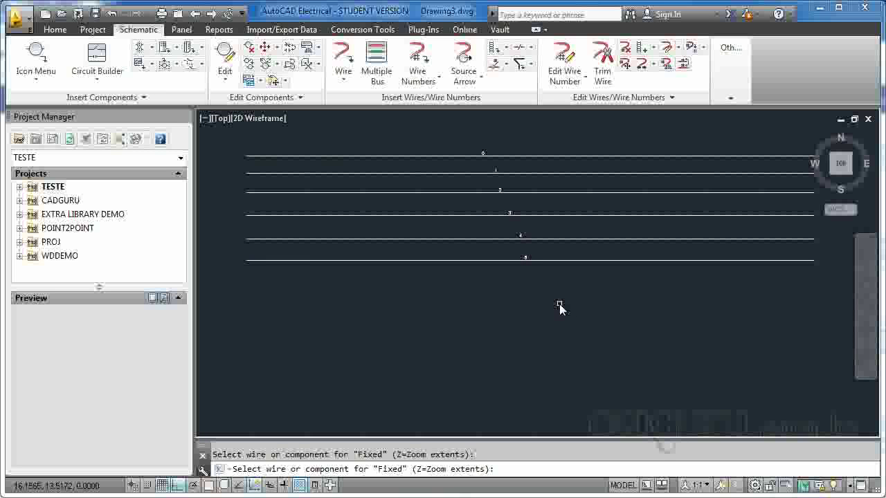
left_click(521, 156)
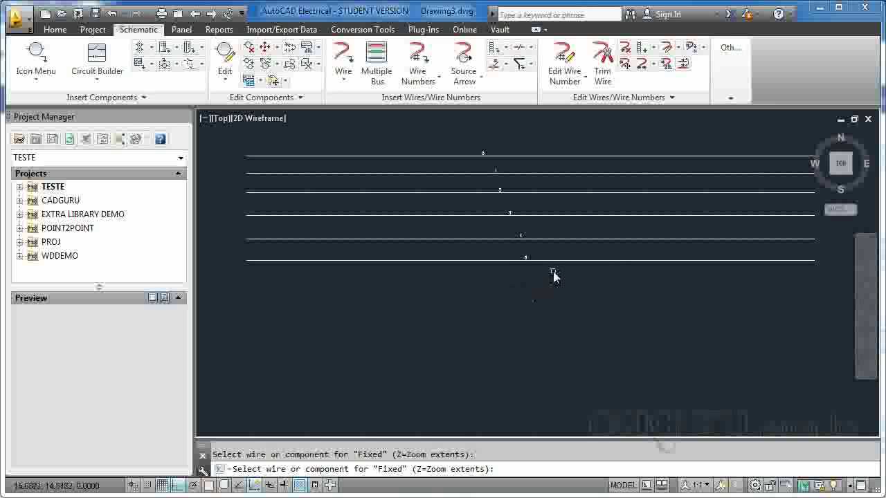
key("Escape")
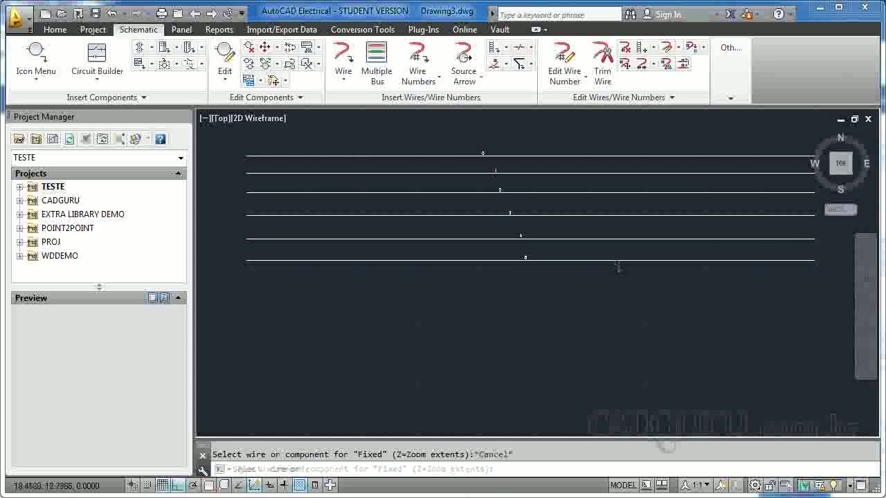
Swap wire numbers 1 and 0 between the second and first wires.
left_click(580, 82)
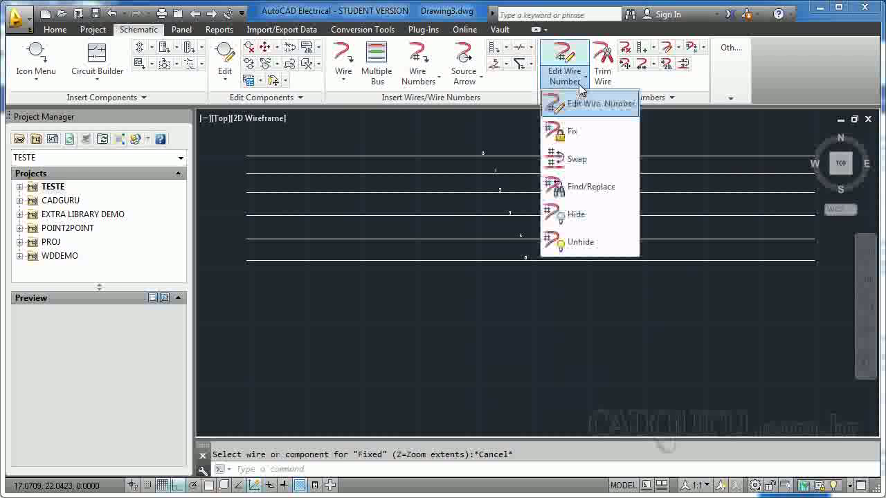
left_click(562, 159)
scroll(493, 165, "up", 4)
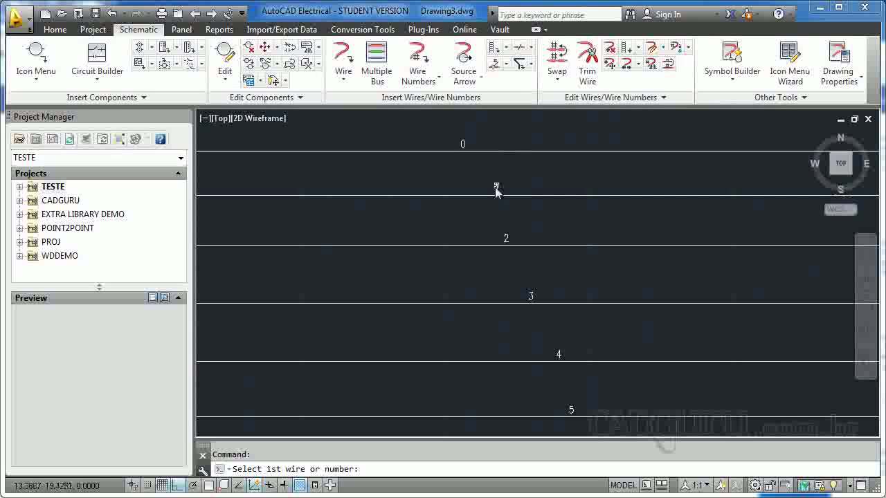
left_click(500, 197)
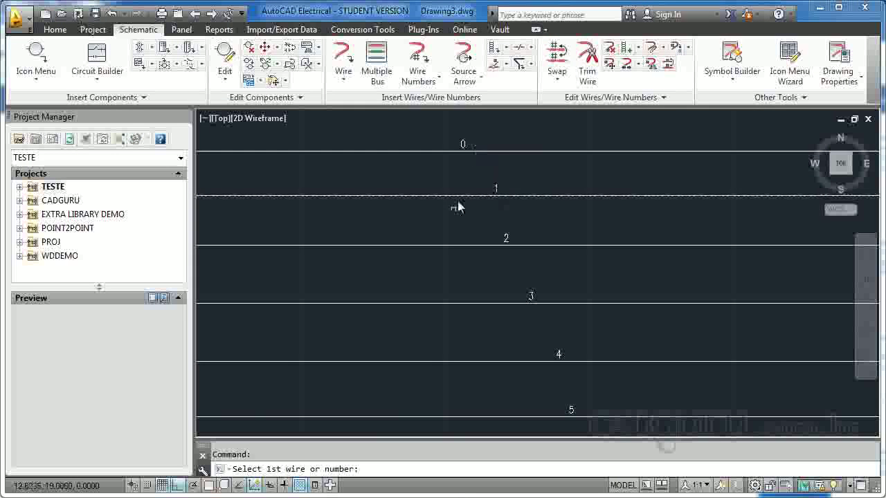
left_click(558, 66)
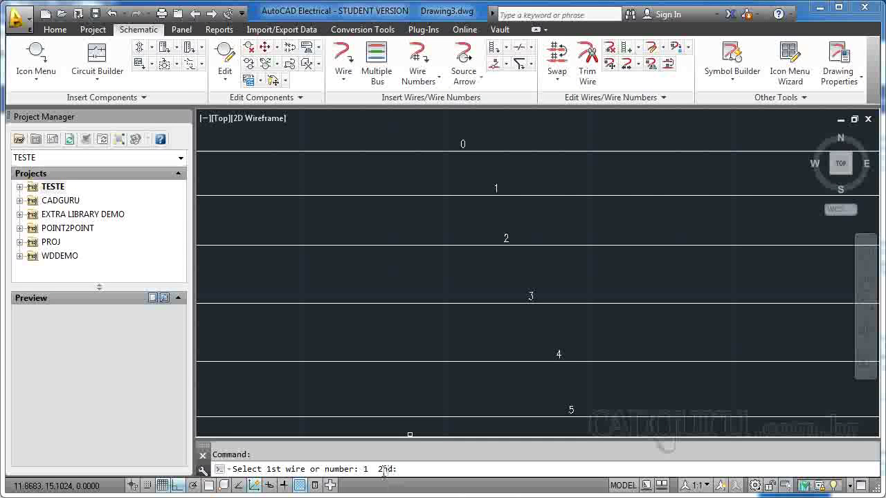
type("0")
key("Return")
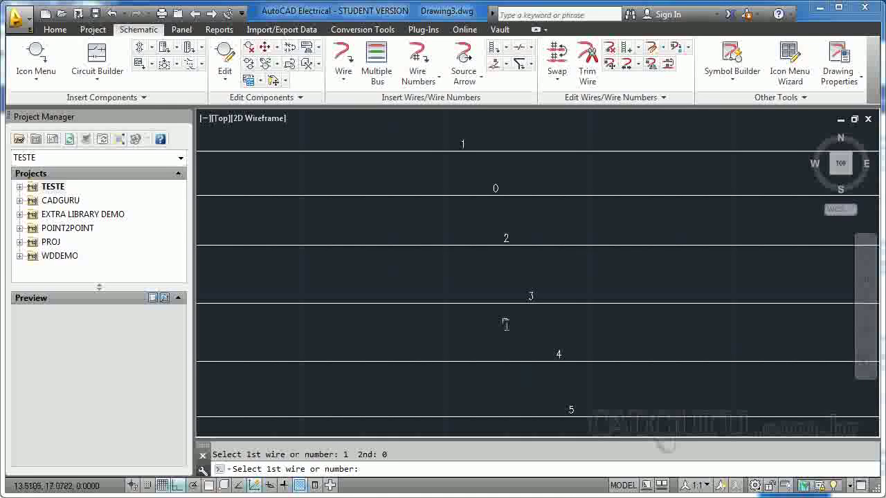
Swap wire number 2 with 3 and wire number 4 with 5.
left_click(506, 239)
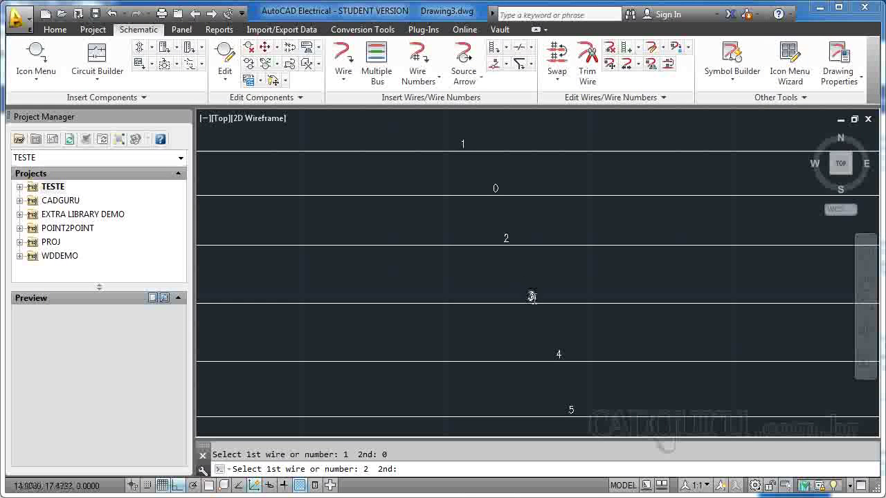
left_click(532, 296)
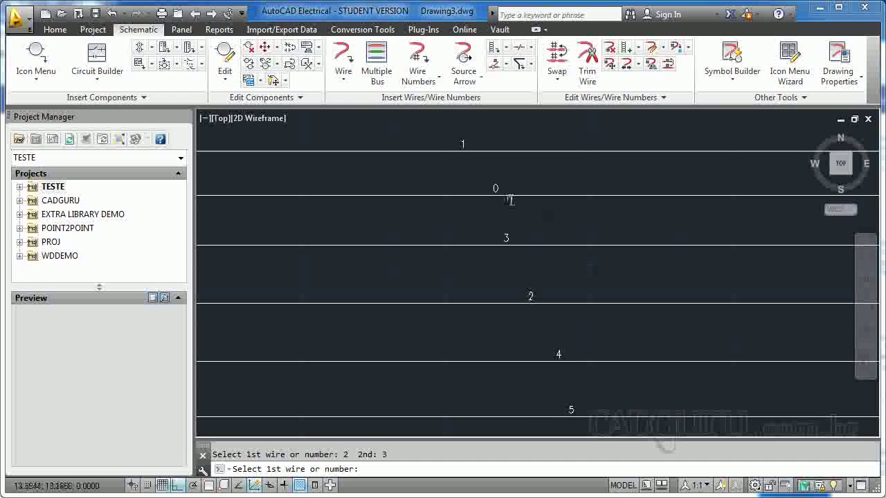
mouse_move(498, 339)
middle_mouse_down()
mouse_move(478, 328)
mouse_move(455, 243)
middle_mouse_up()
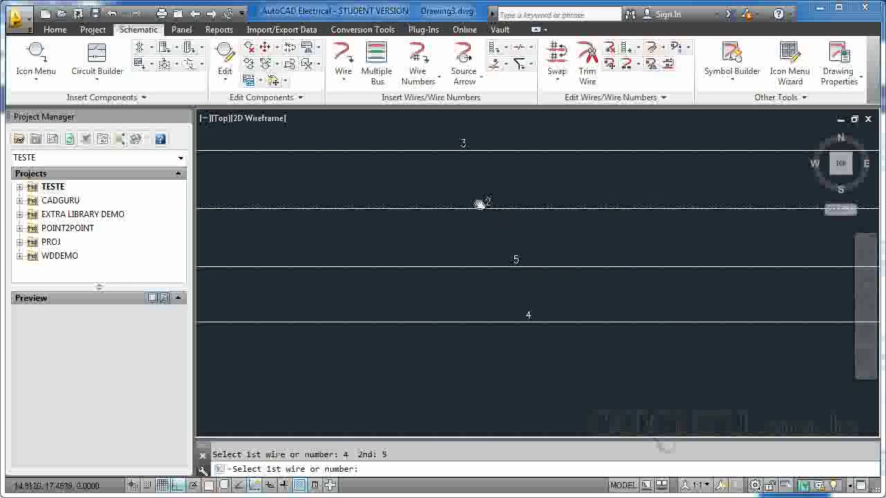
Swap wire number 4 with 1, 5 with 2, and 1 with 0 among the six wires.
scroll(518, 291, "down", 3)
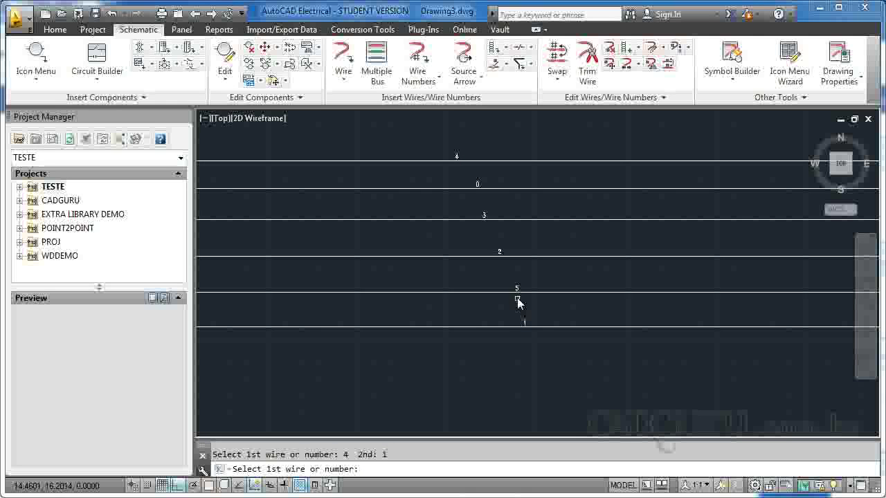
left_click(498, 255)
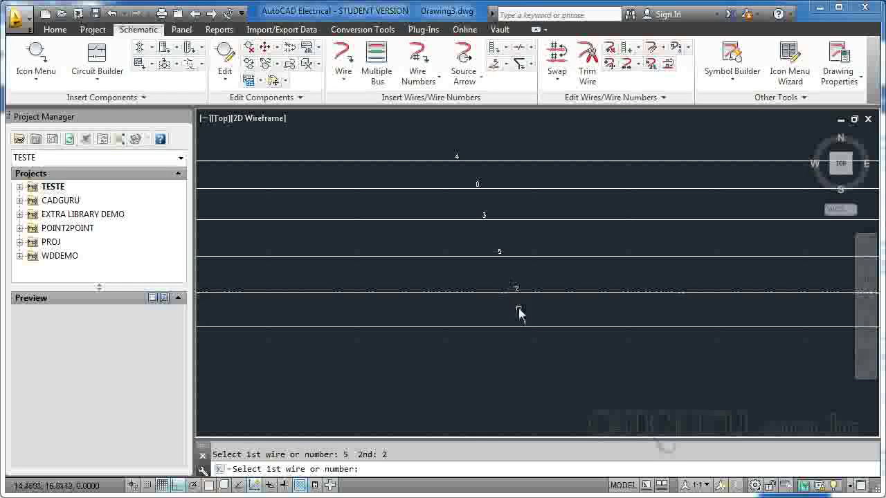
left_click(526, 326)
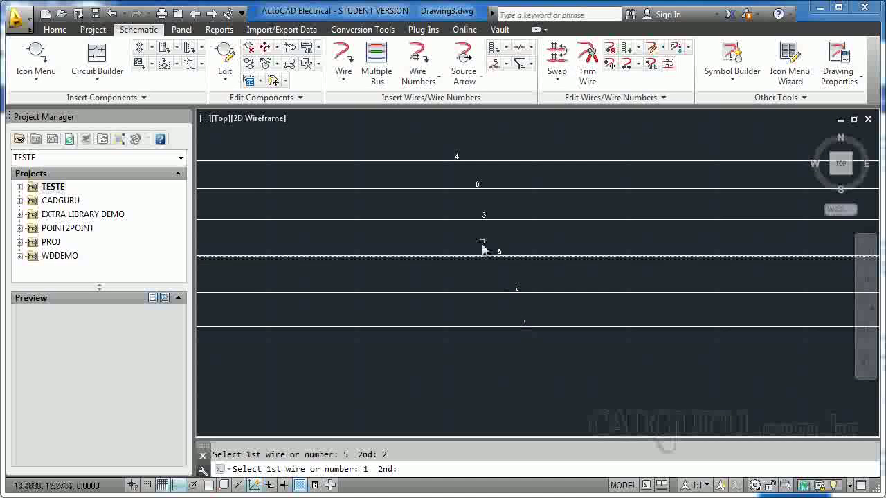
left_click(477, 187)
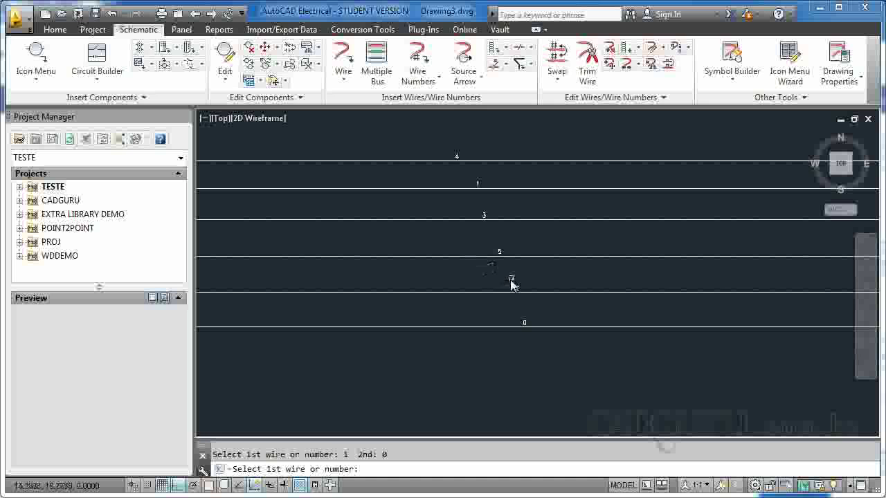
Hide wire number 0 on the sixth wire and wire number 2 on the fifth wire.
key("Escape")
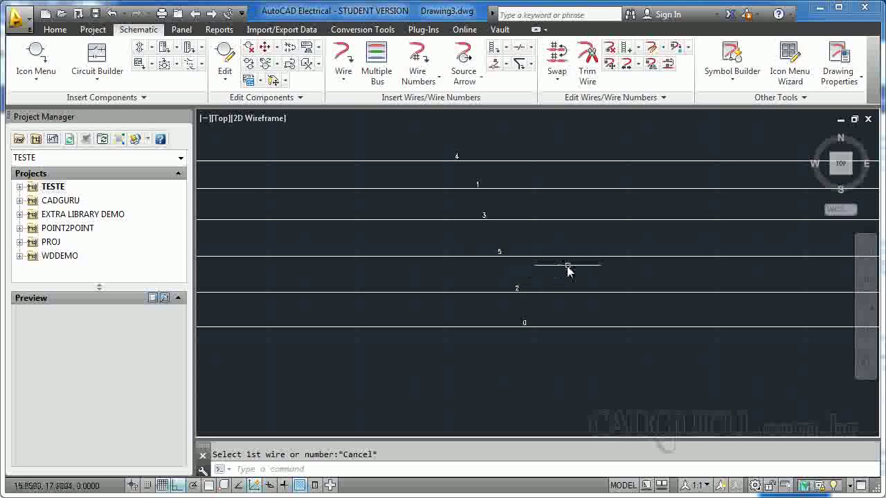
left_click(563, 84)
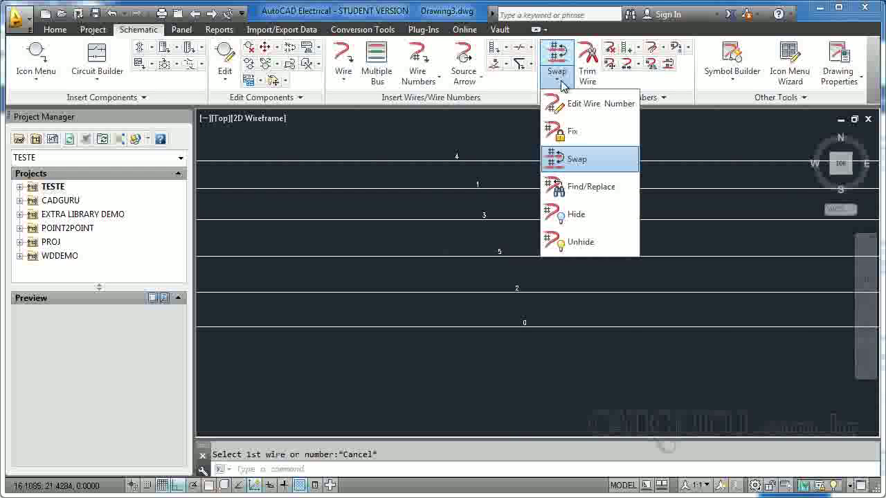
left_click(577, 223)
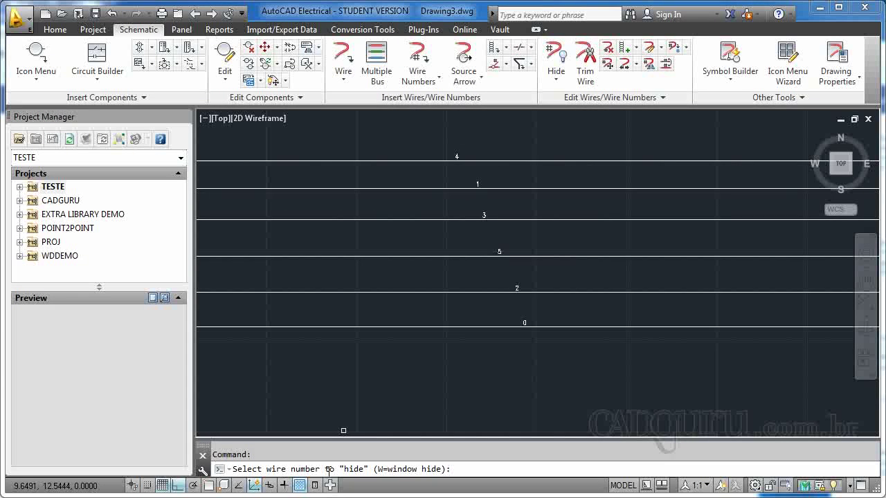
left_click(525, 324)
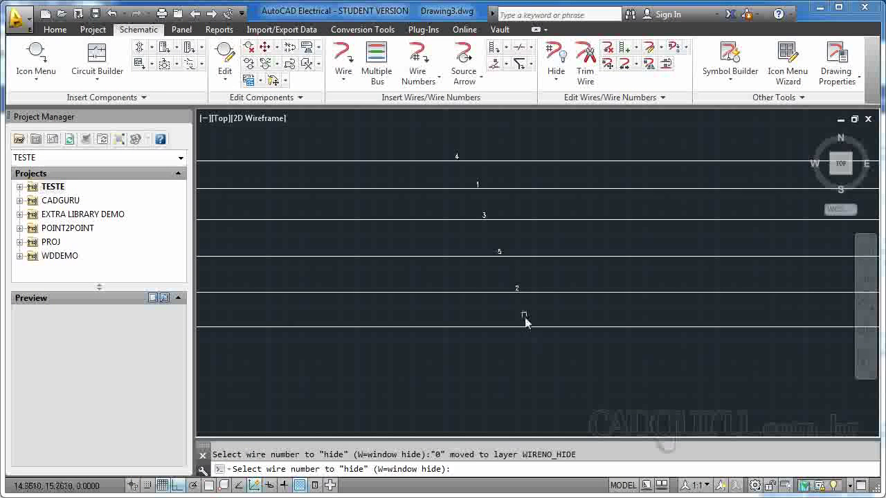
left_click(516, 291)
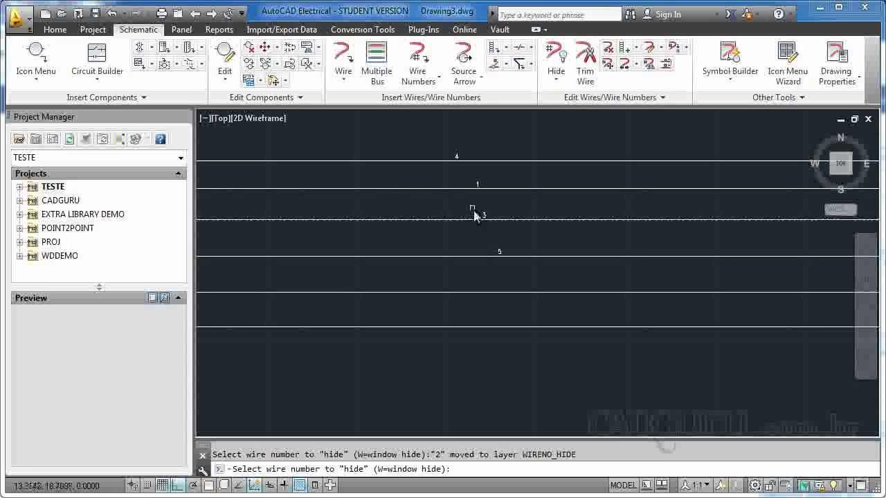
key("Return")
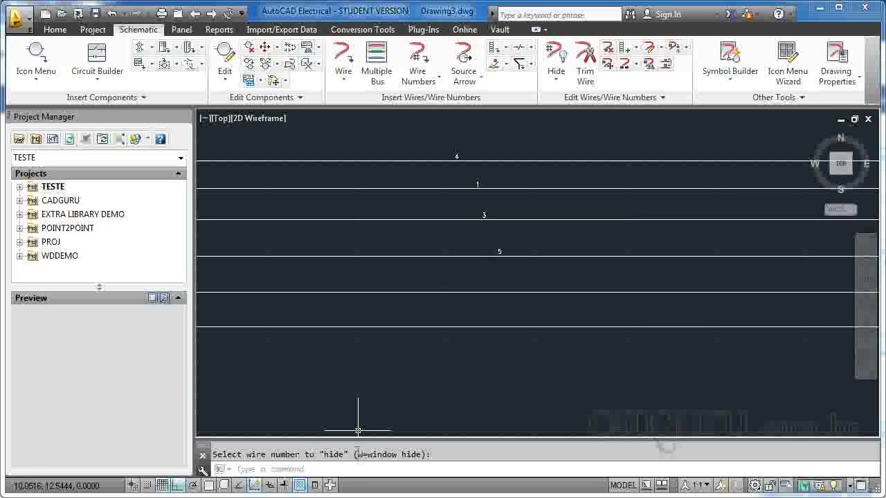
Hide wire numbers 4, 1, 3 and 5 on the upper four wires together with the window option of Hide.
left_click(556, 66)
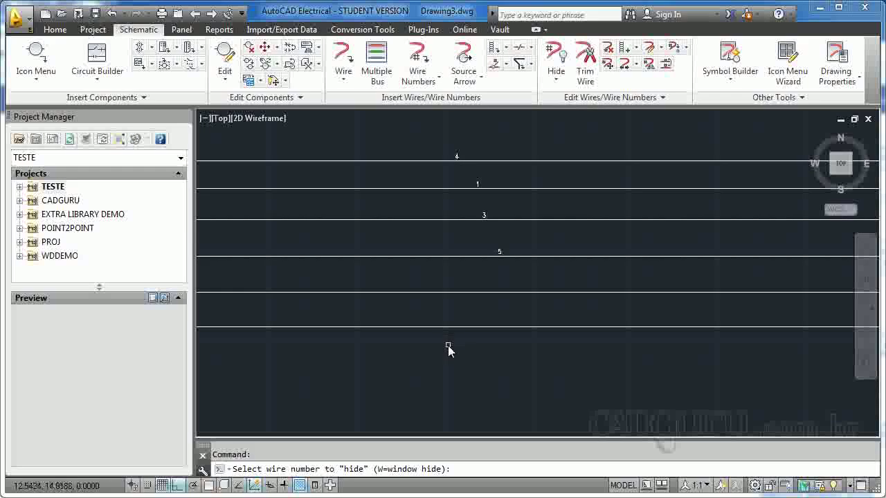
type("w")
key("Return")
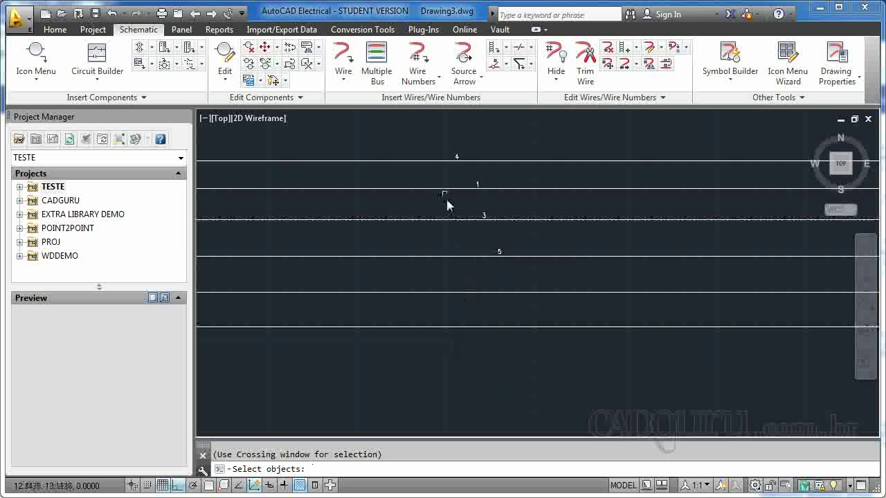
left_click(425, 138)
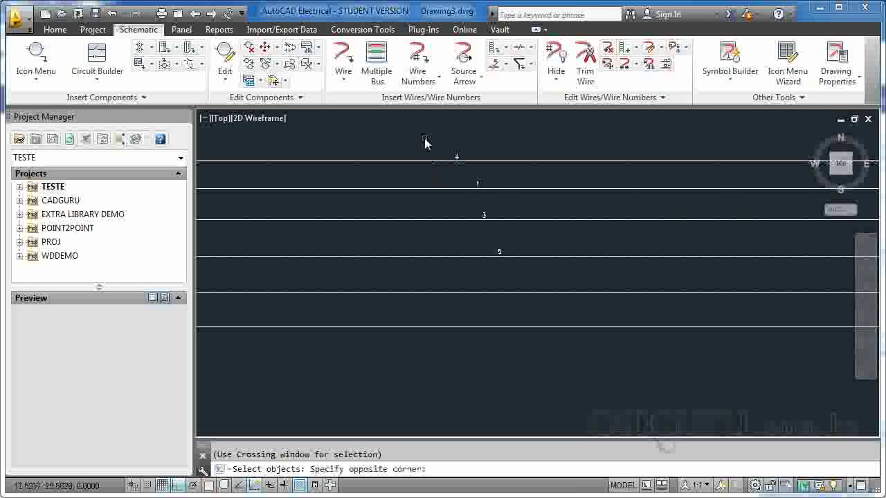
left_click(519, 274)
key("Return")
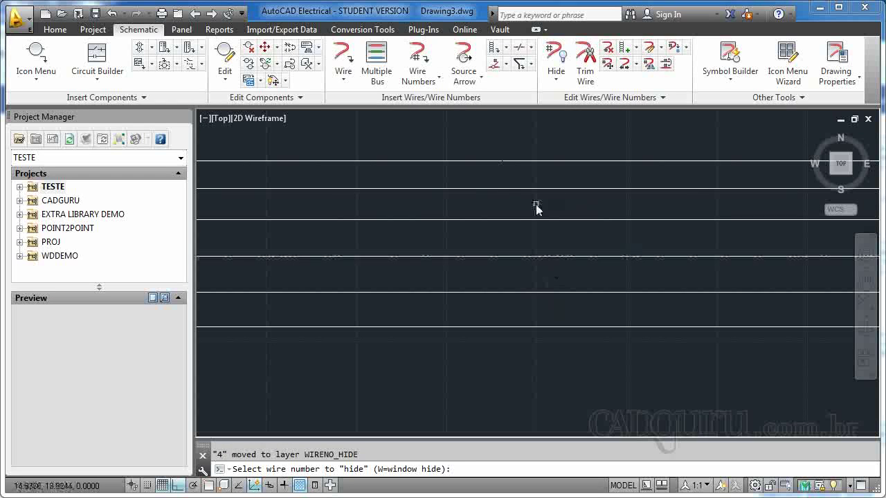
key("Escape")
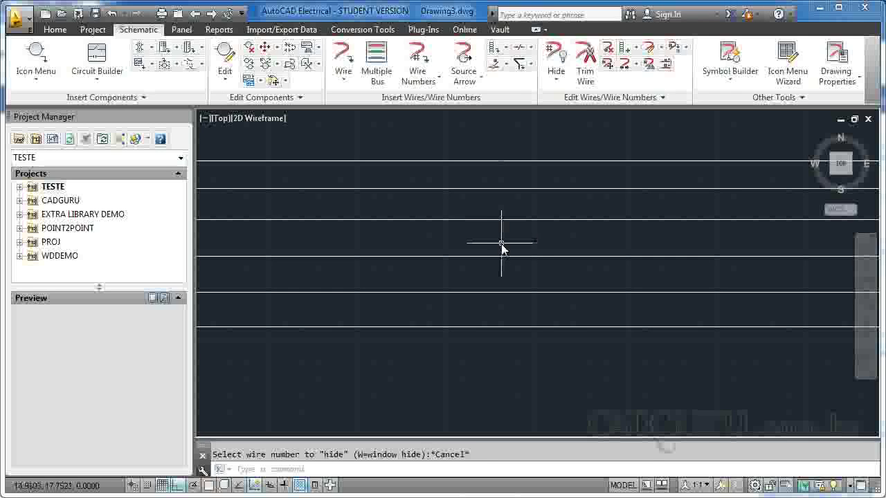
Unhide the wire numbers of the sixth, fifth, third and second wires, and end the command.
left_click(557, 84)
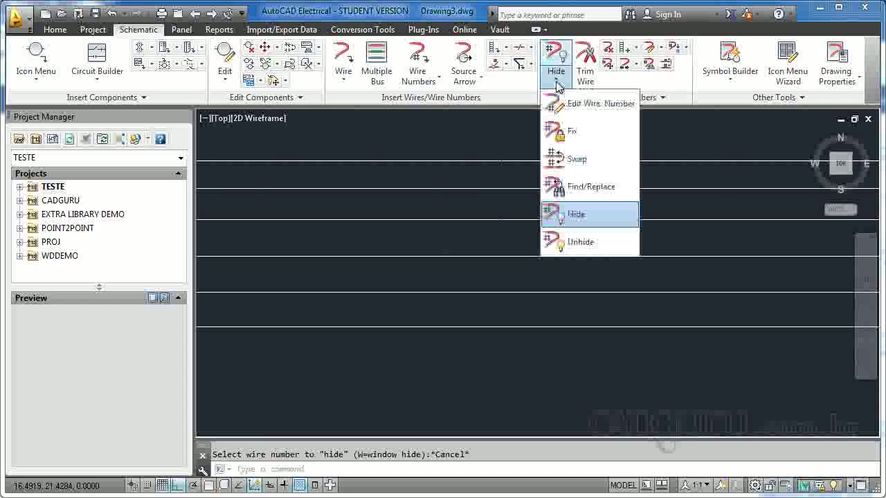
left_click(568, 242)
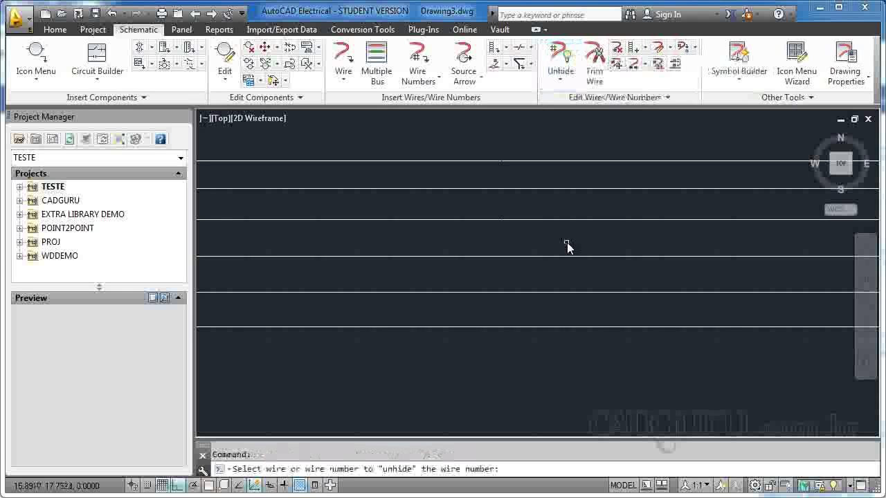
left_click(442, 330)
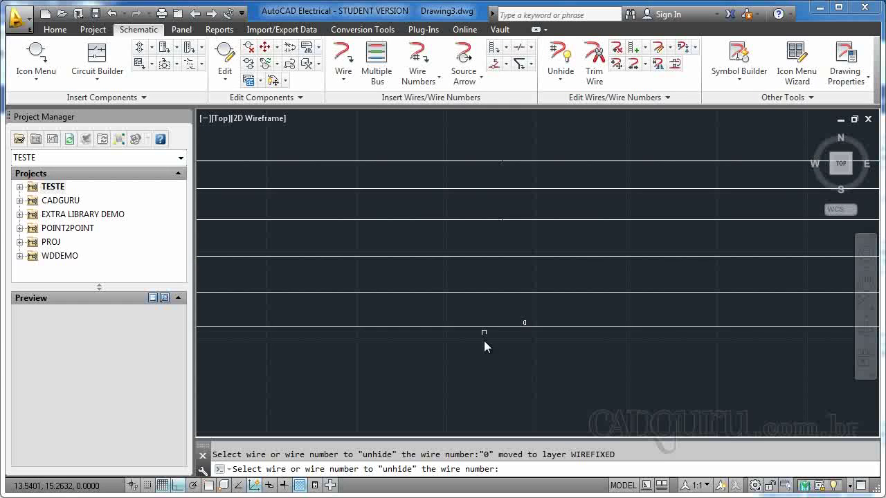
left_click(492, 293)
left_click(511, 221)
left_click(511, 189)
key("Return")
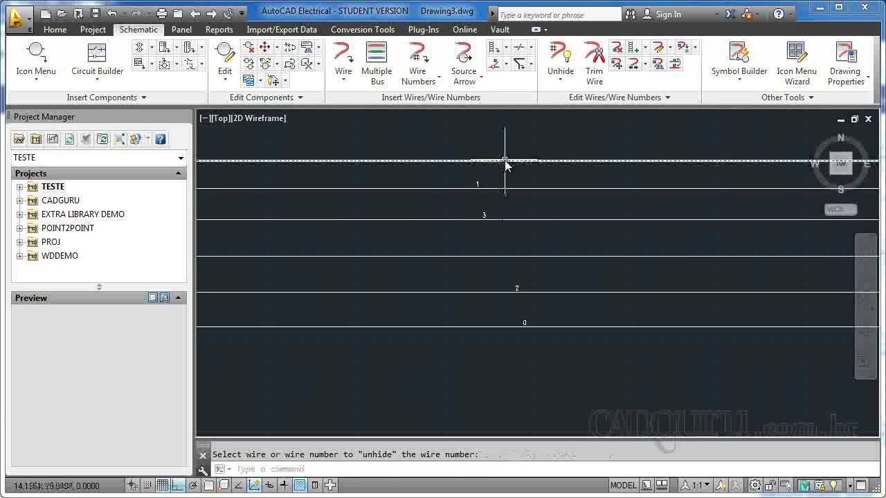
Unhide the wire numbers of the first and fourth wires, and end the command.
left_click(562, 69)
left_click(493, 163)
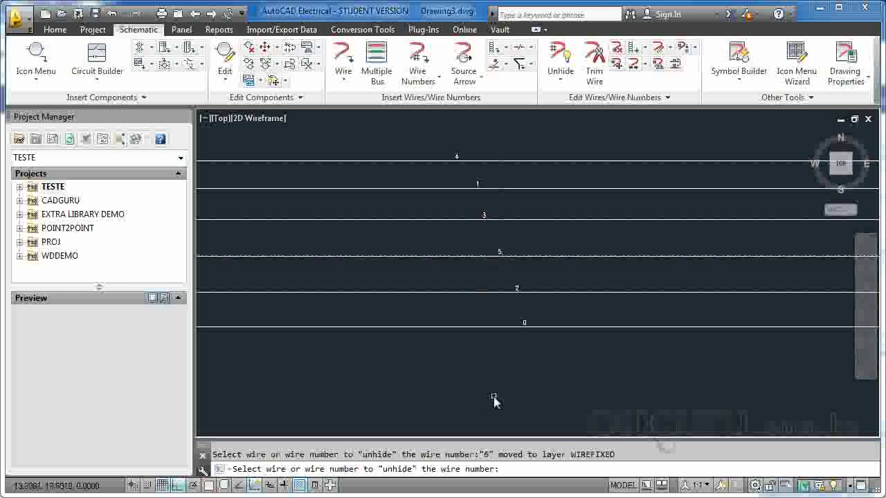
left_click(516, 257)
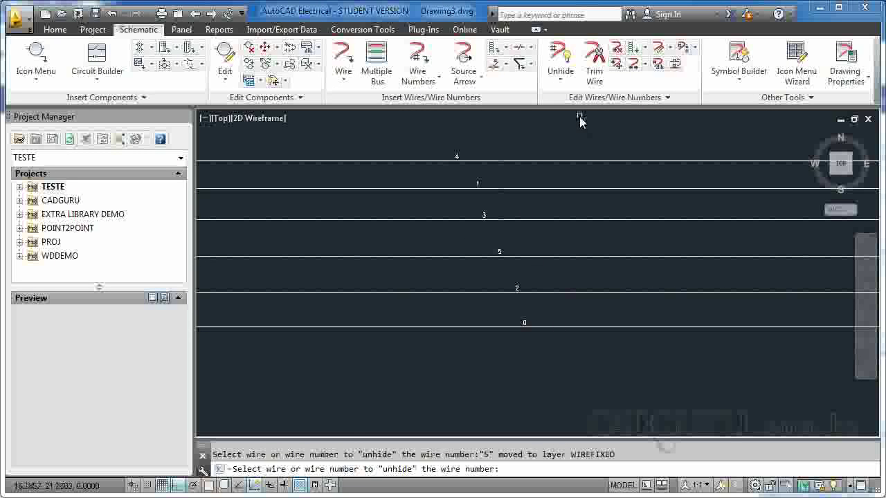
key("Escape")
Delete wire numbers 4, 1, 3, 5, 2 and 0 from the six wires.
left_click(457, 156)
key("Delete")
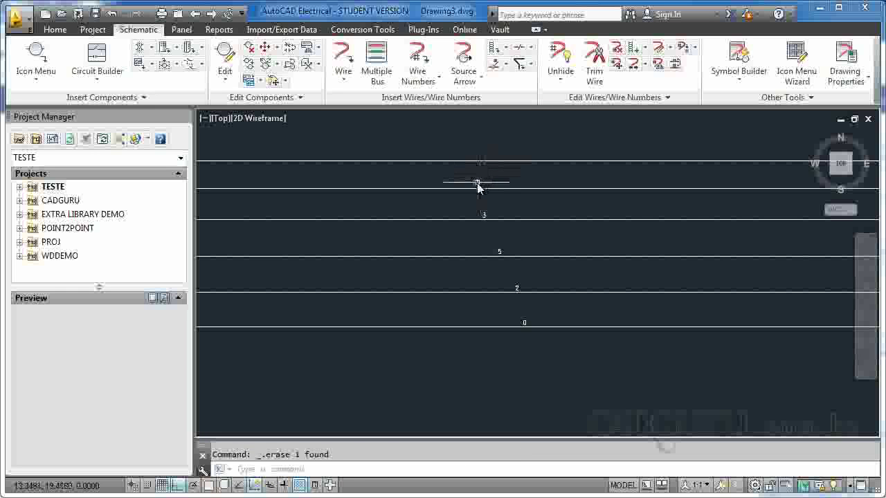
left_click(483, 216)
key("Delete")
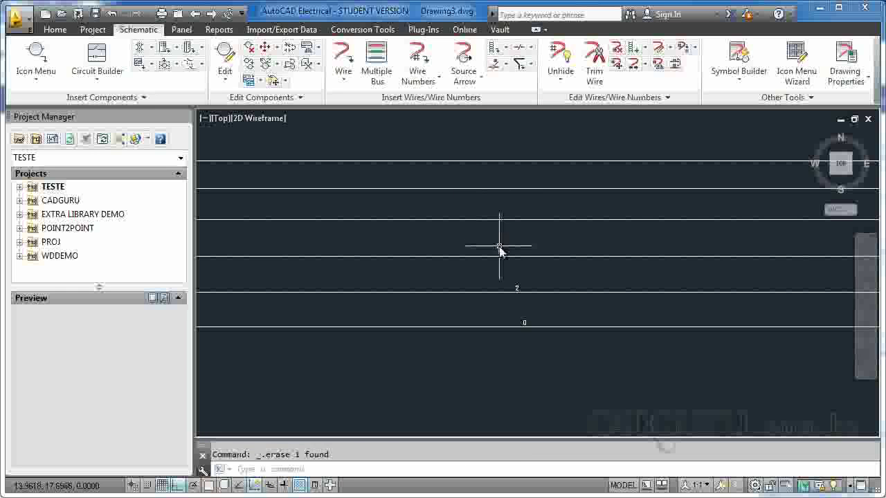
left_click(517, 289)
key("Delete")
left_click(524, 324)
key("Escape")
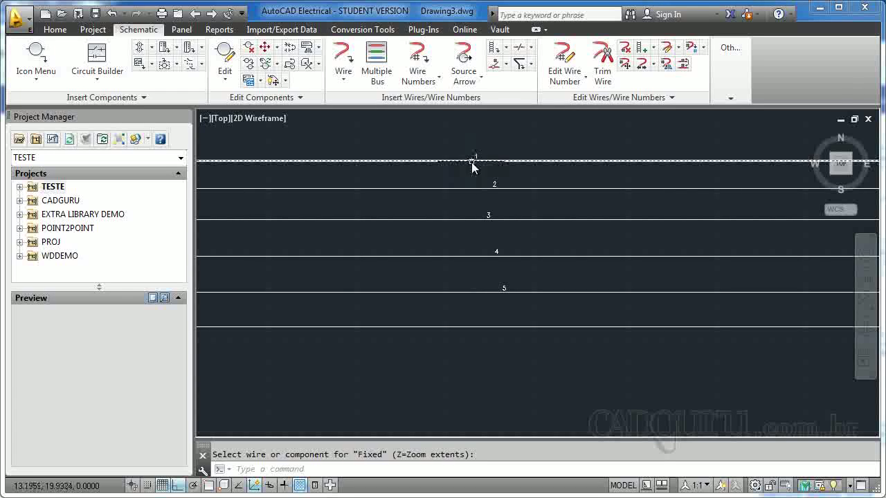
left_click(490, 217)
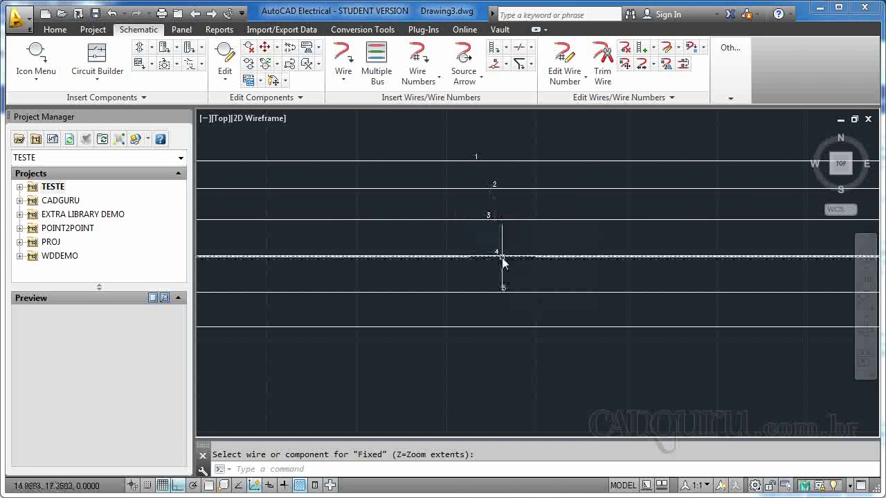